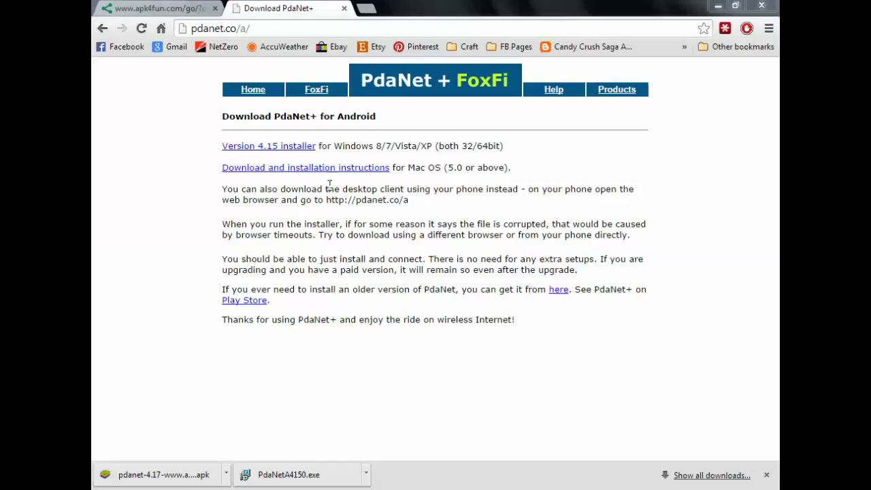
Open the PdaNet website's home page and go to the PdaNet+ for Android download page for Windows or Mac.
click(259, 91)
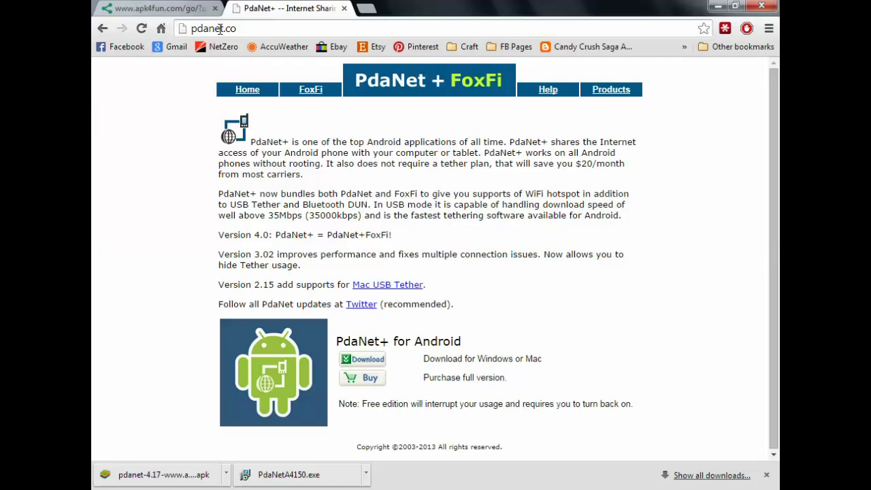
click(362, 366)
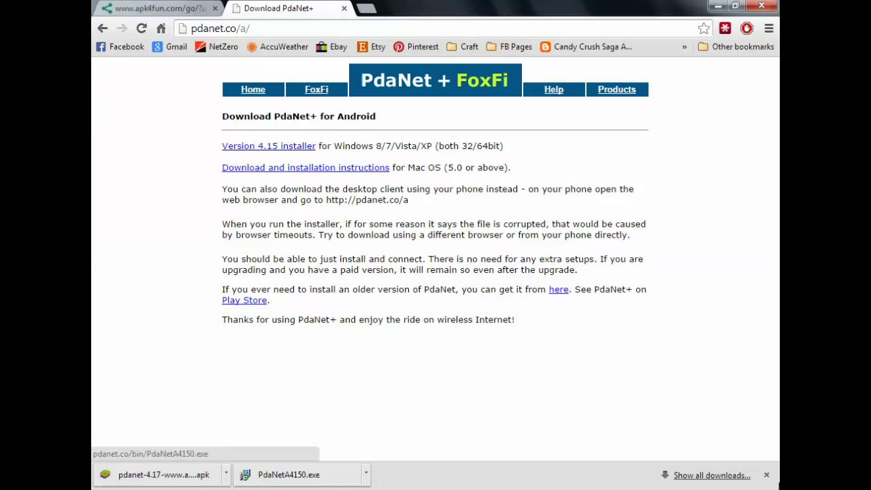
click(777, 487)
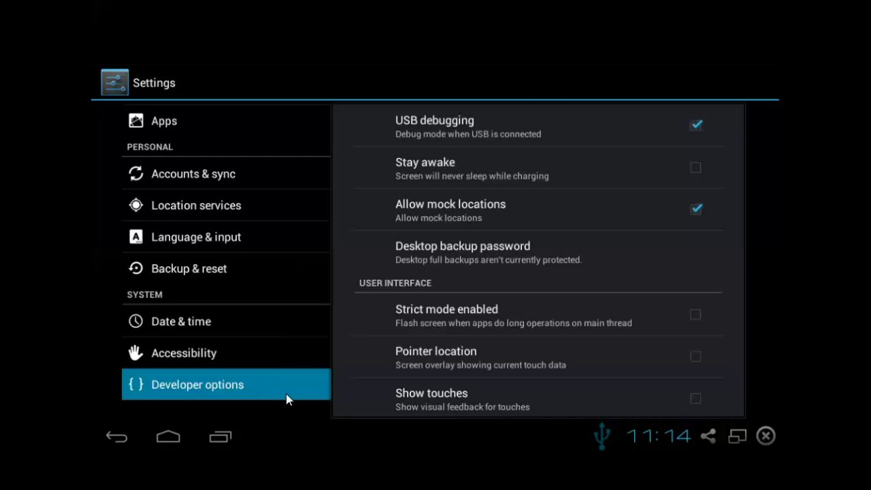
In BlueStacks, go back to the home screen, reopen Settings and display the Developer options.
drag(274, 229, 267, 159)
click(165, 439)
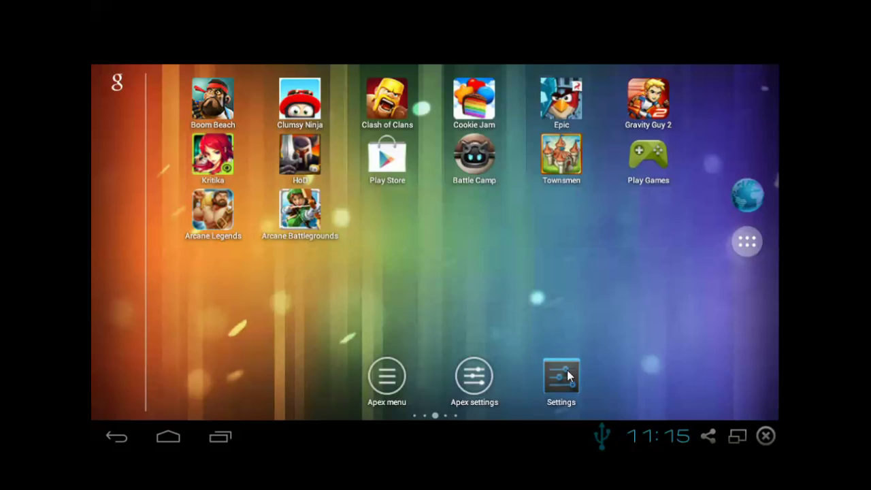
click(561, 375)
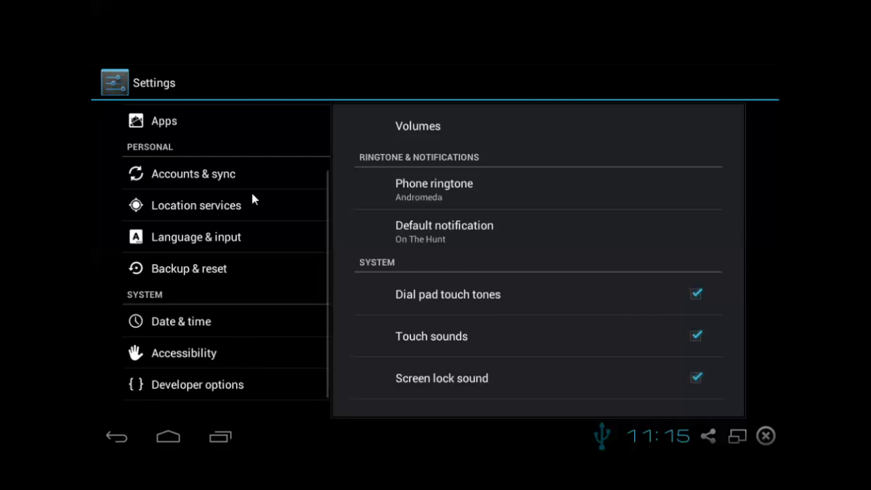
click(222, 385)
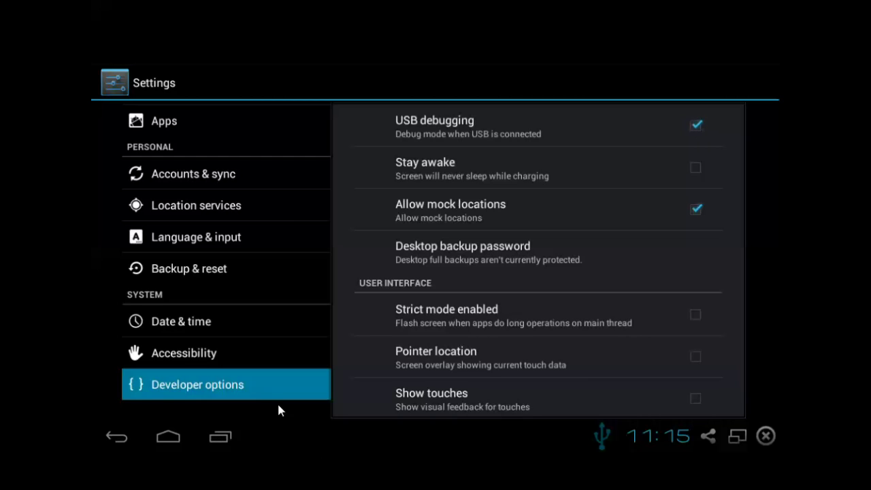
Switch to the Windows desktop and set Hide Tether Usage to Level I in the PdaNet desktop client's settings.
key(alt+Tab)
key(alt+Tab)
key(alt+Tab)
key(alt+Tab)
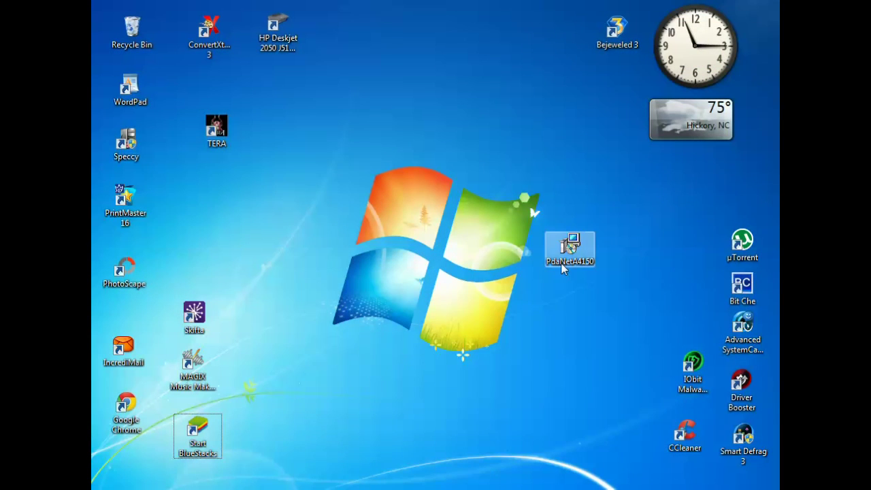
click(662, 489)
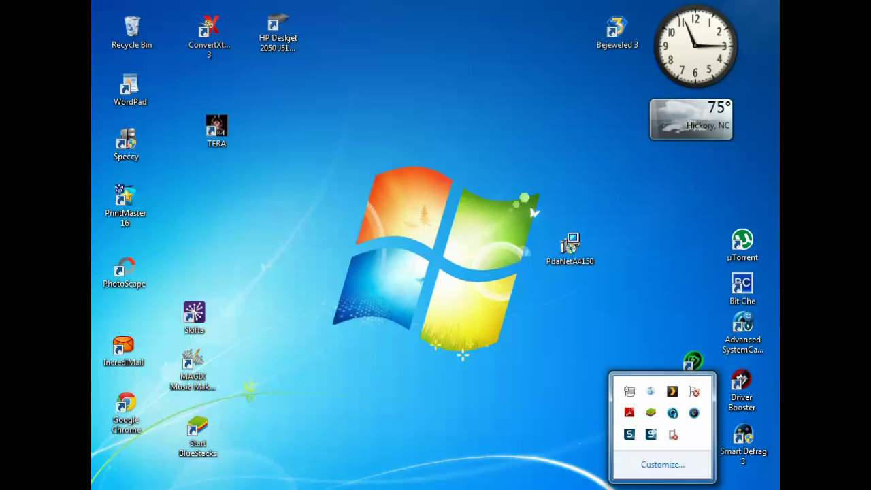
right_click(676, 441)
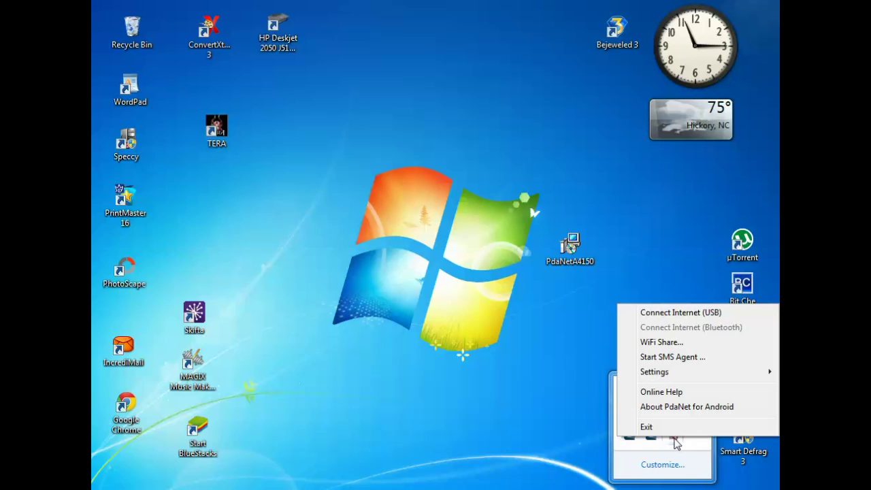
mouse_move(666, 376)
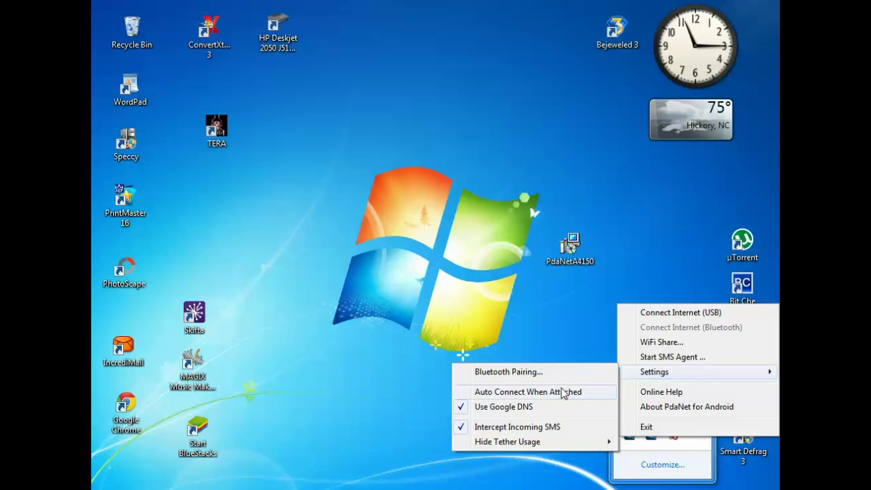
mouse_move(528, 443)
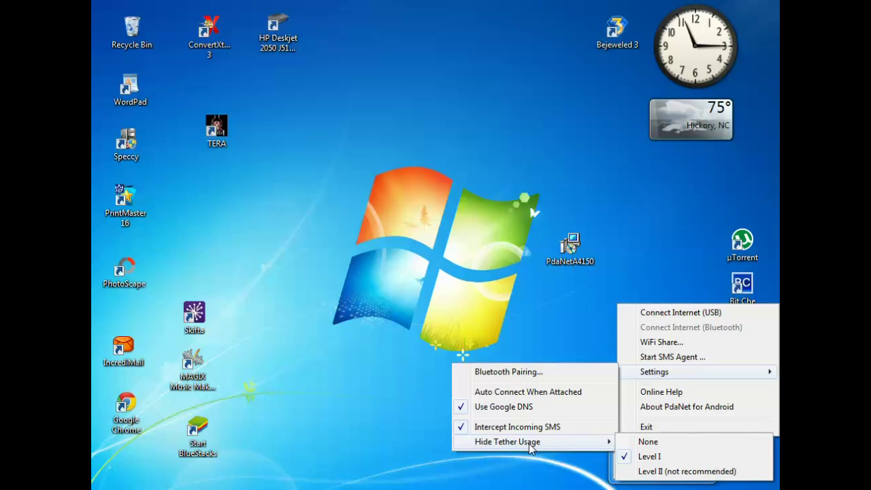
click(658, 463)
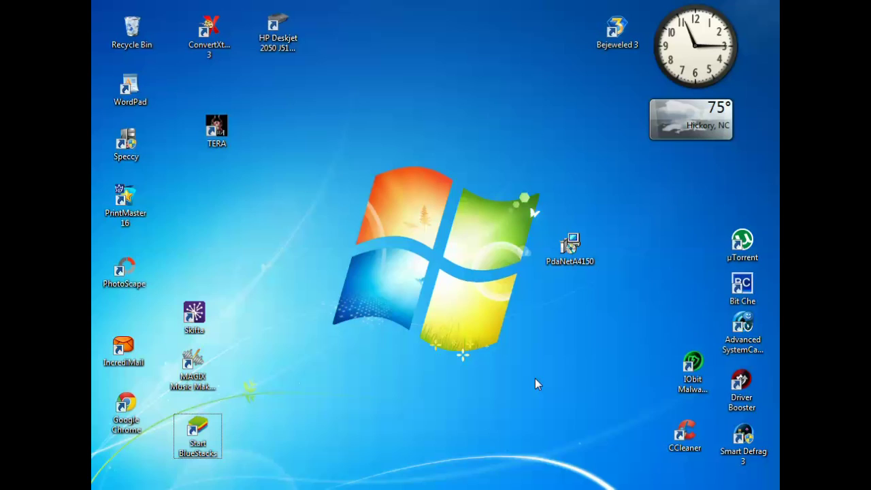
Reopen the PdaNet desktop client's settings options on the Windows desktop, look them over and dismiss them.
click(662, 488)
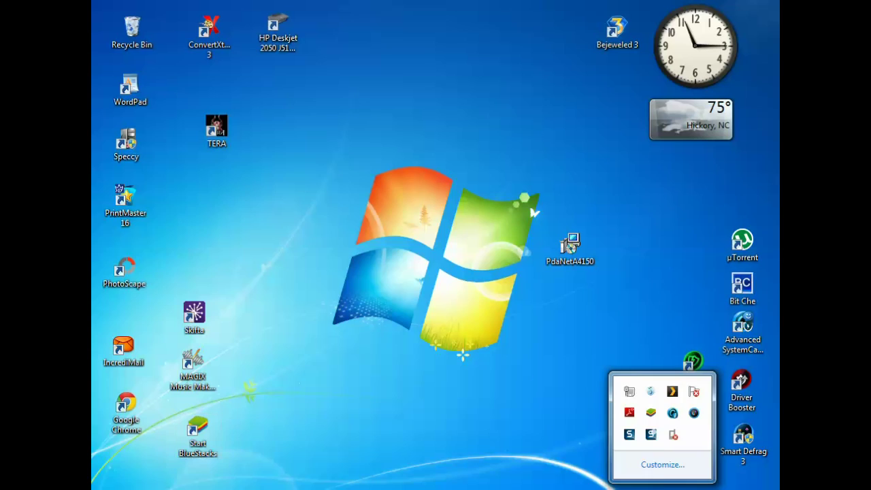
right_click(663, 434)
mouse_move(585, 442)
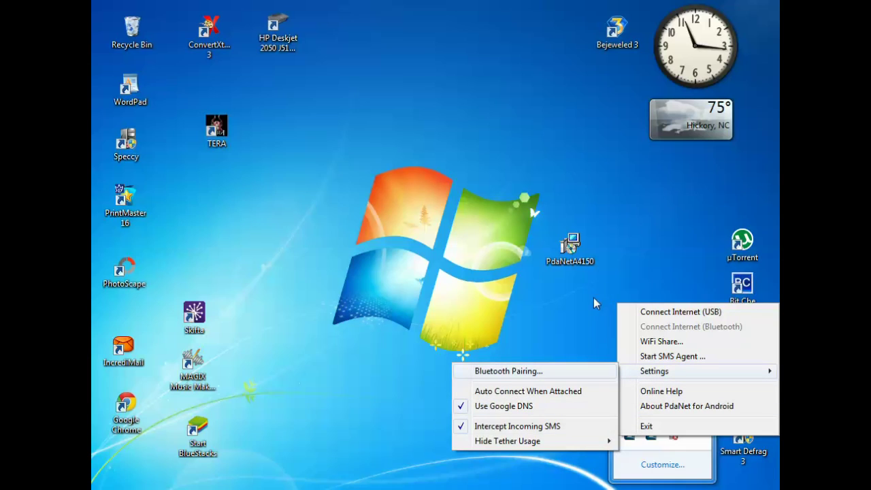
click(443, 272)
Locate the Connect Internet (USB) command of the PdaNet desktop client and dismiss it without connecting.
click(664, 485)
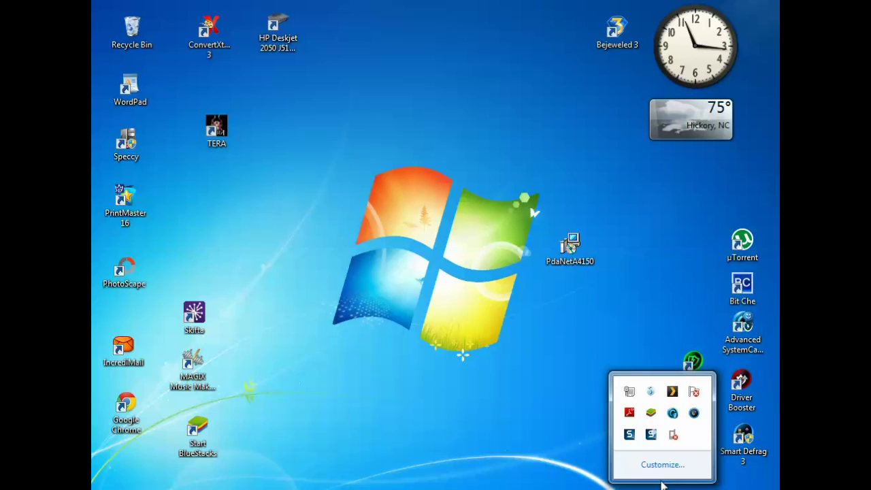
right_click(673, 435)
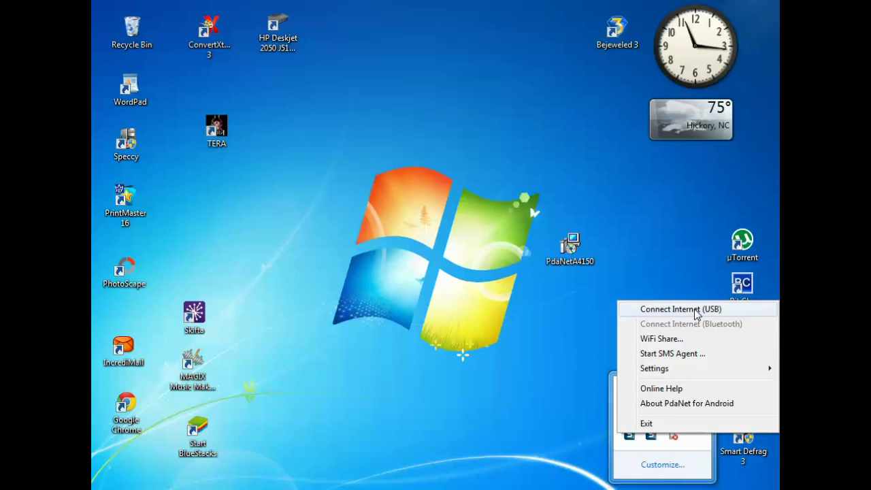
click(476, 316)
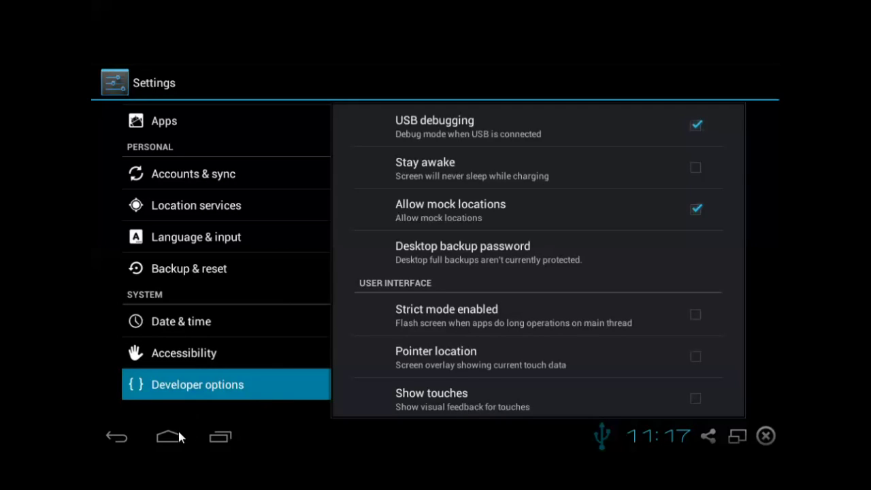
In BlueStacks, return to the home screen and open the PdaNet+ app from the list of all apps.
click(178, 432)
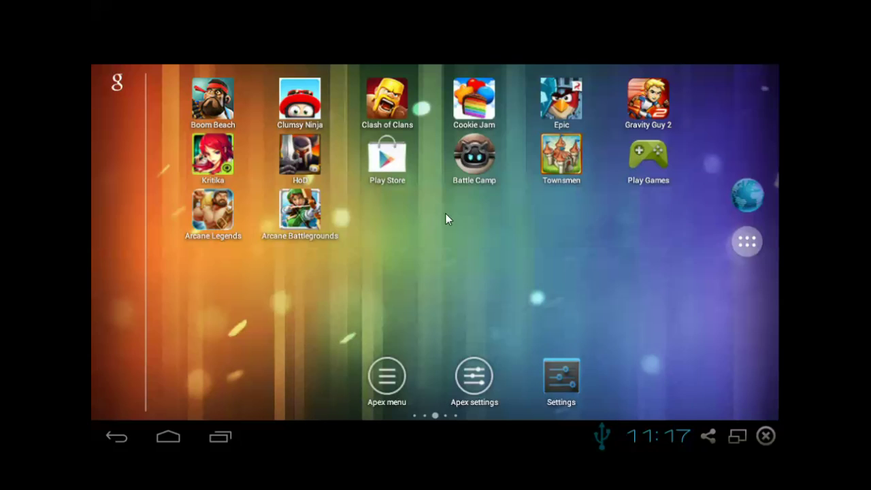
click(746, 243)
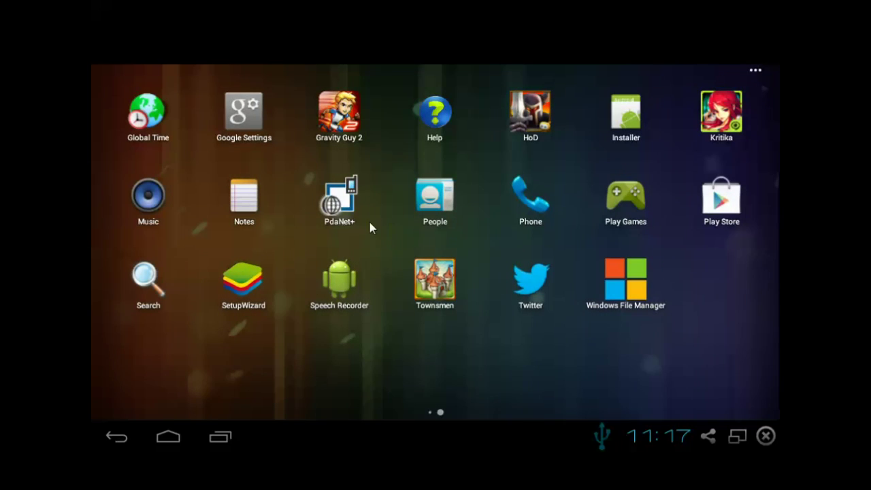
click(340, 201)
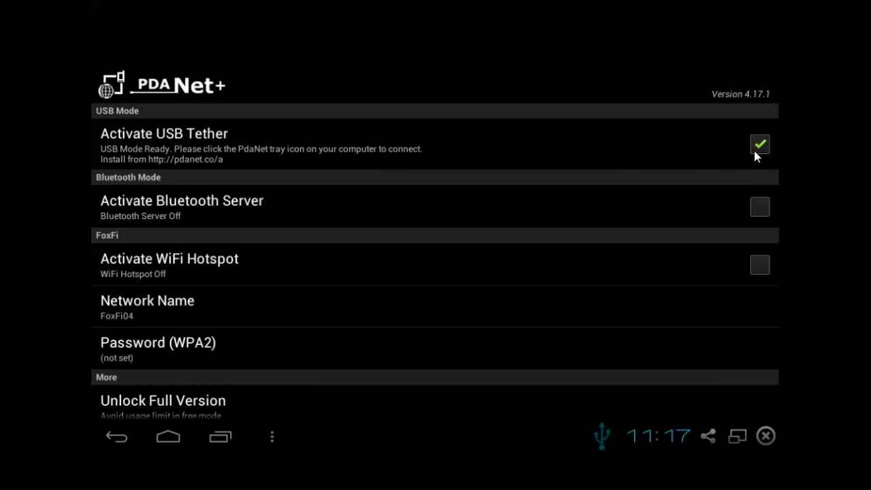
Switch to the Windows desktop and check the PdaNet client's Connect Internet (USB) command without starting a connection.
key(alt+Tab)
key(Tab)
key(Tab)
key(Tab)
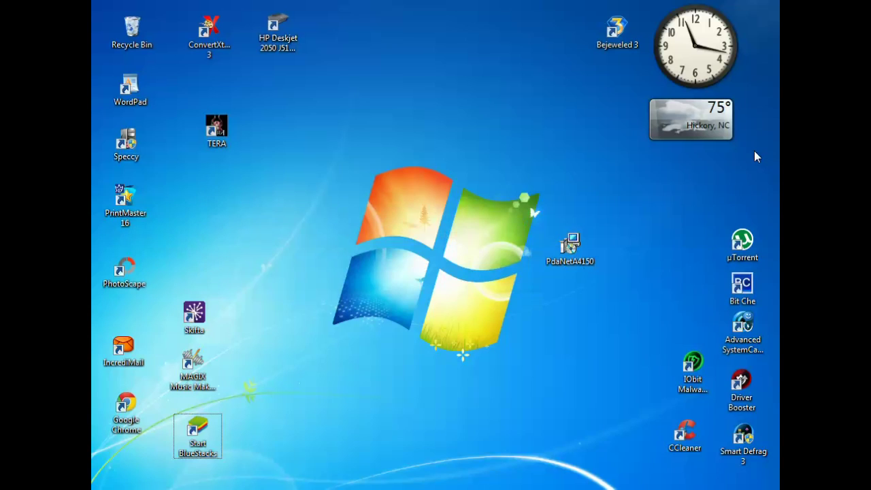
click(662, 489)
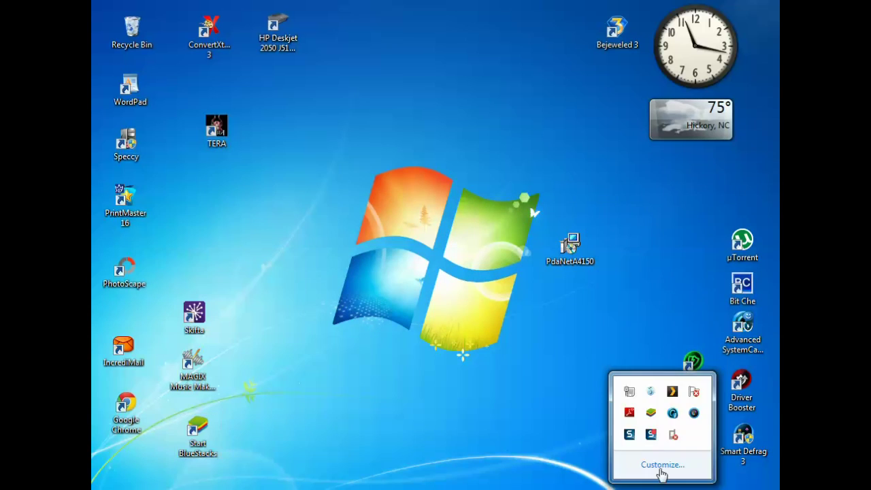
right_click(672, 439)
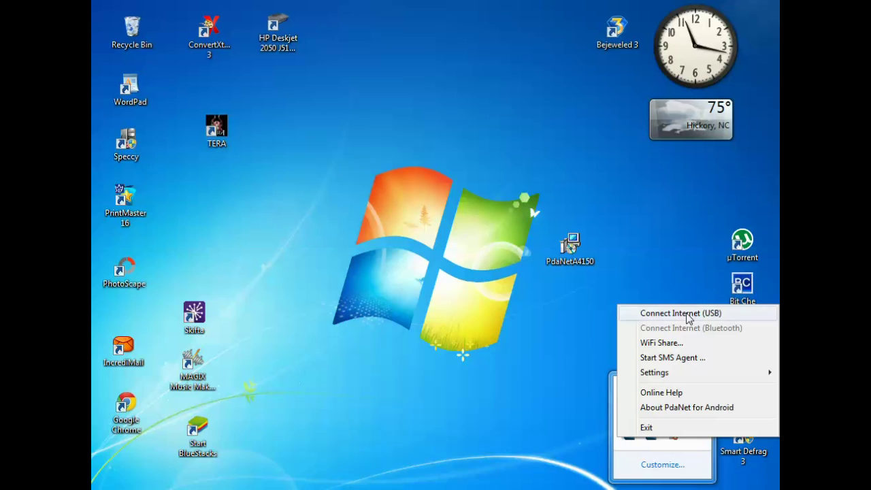
click(506, 319)
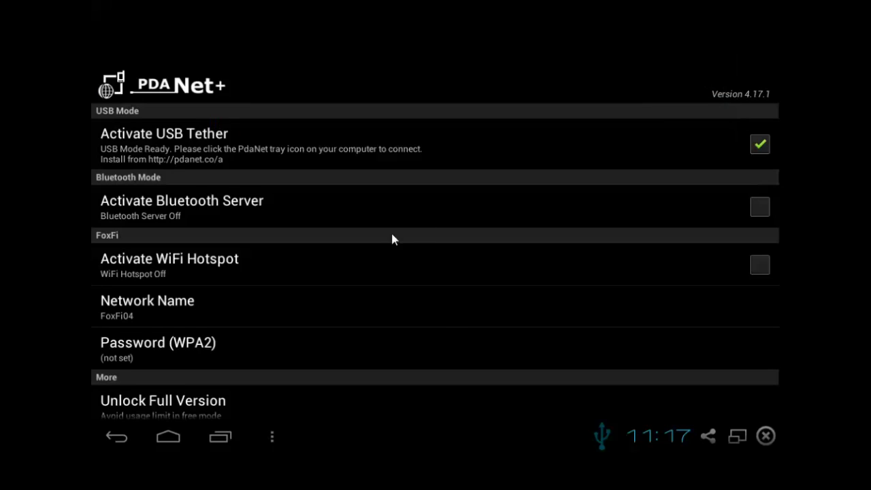
Review the USB, Bluetooth, FoxFi and full-version options in the PdaNet+ app in BlueStacks.
drag(398, 244, 399, 148)
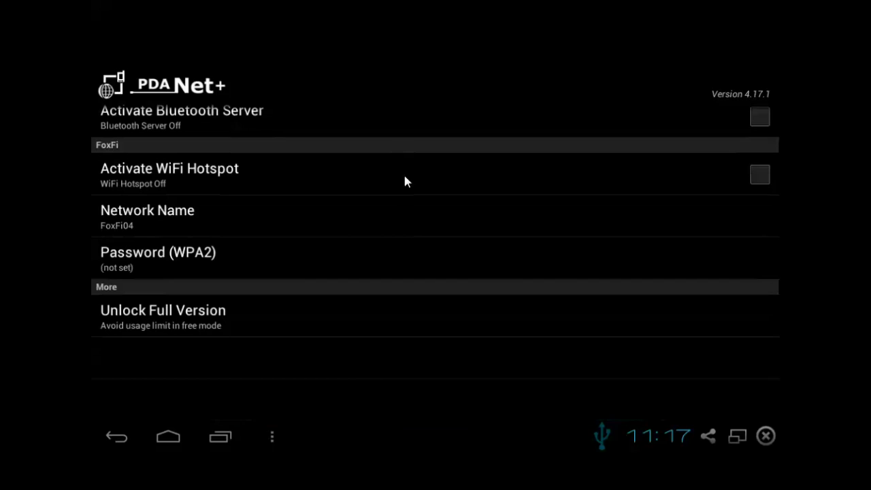
drag(404, 181, 360, 183)
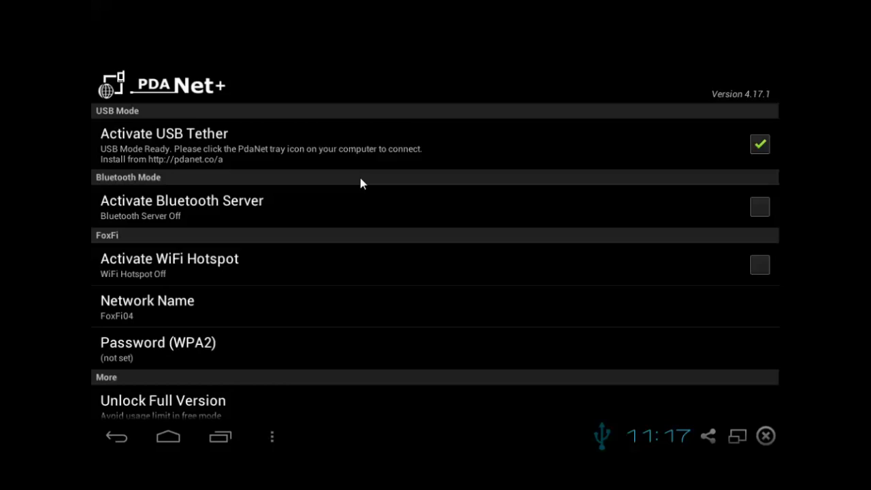
drag(413, 343, 420, 229)
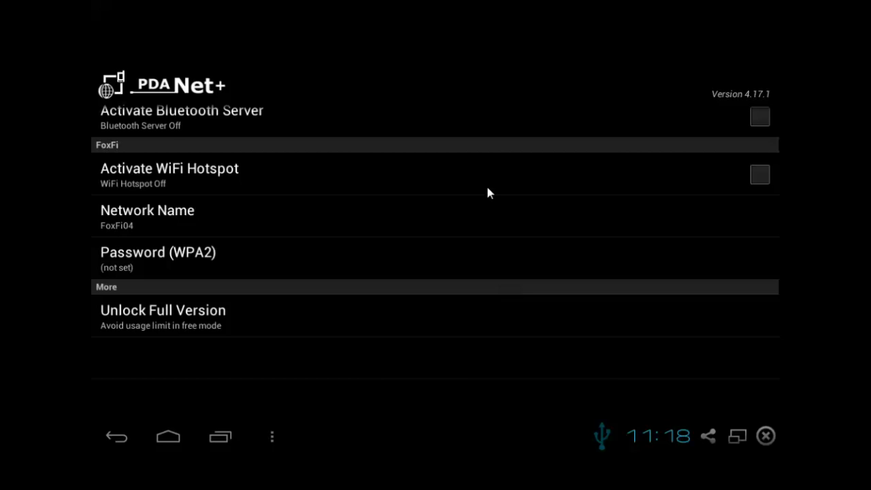
drag(488, 193, 476, 331)
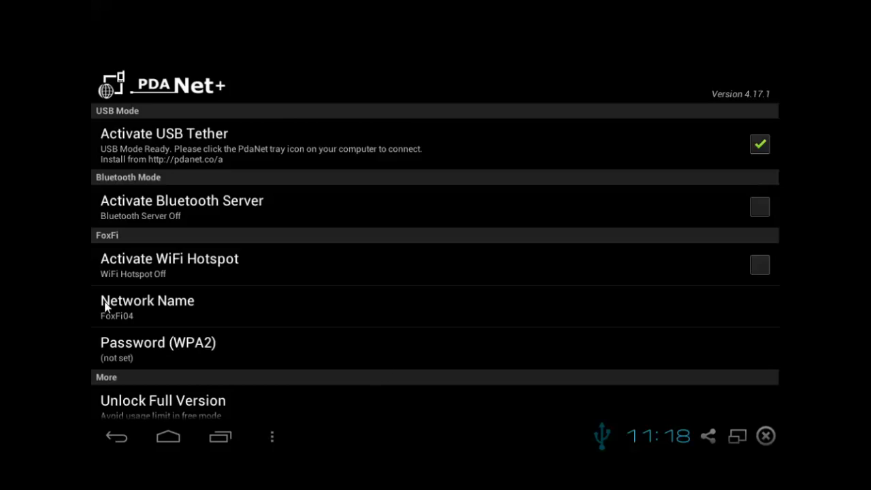
drag(363, 333, 367, 233)
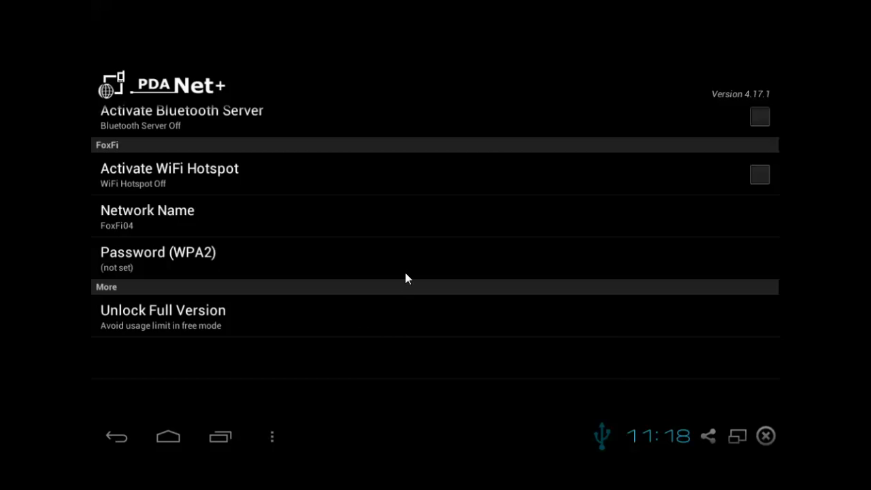
drag(405, 278, 404, 324)
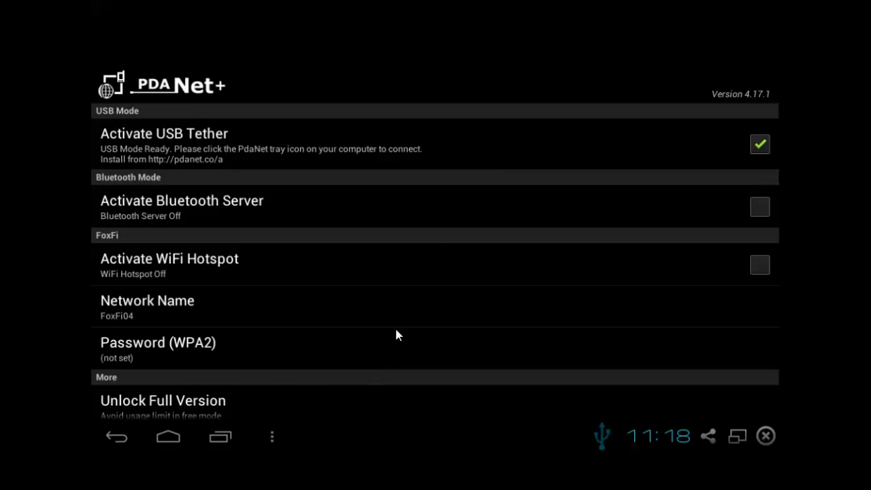
Switch to the Windows desktop and examine the Hide Tether Usage levels in the PdaNet client's settings.
key(alt+Tab)
key(alt+Tab)
key(alt+Tab)
key(alt+Tab)
key(alt+Tab)
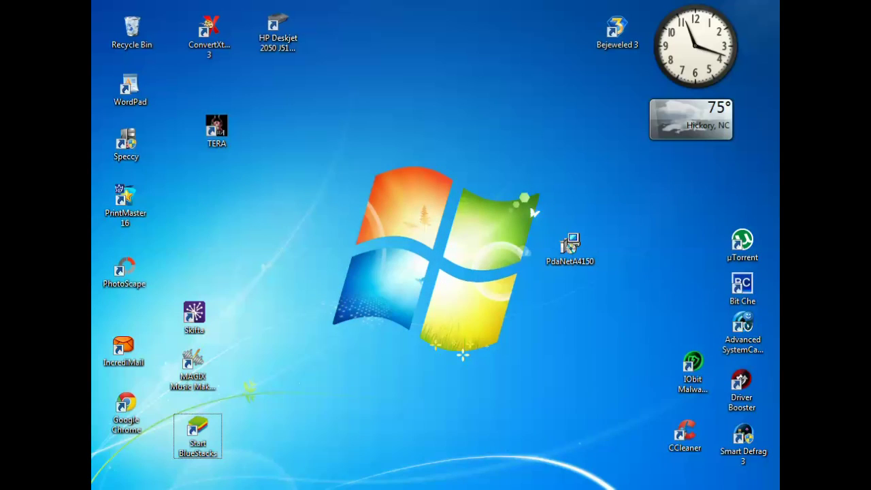
click(662, 489)
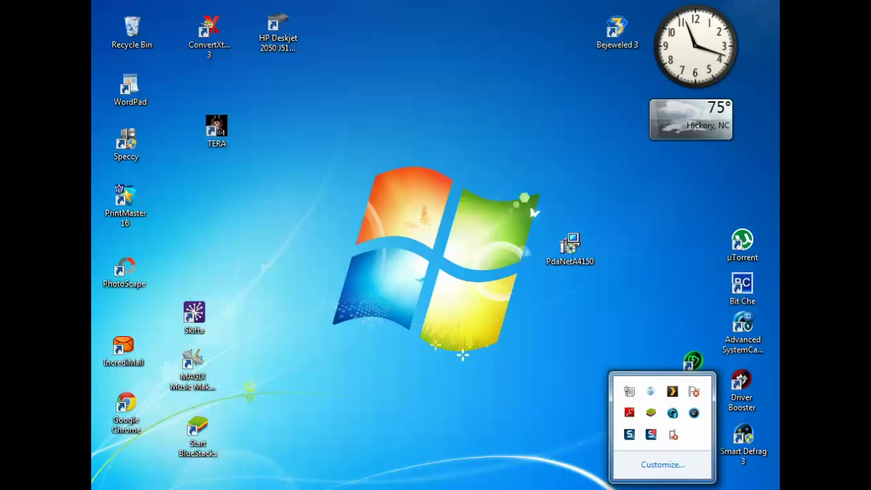
right_click(674, 435)
mouse_move(684, 375)
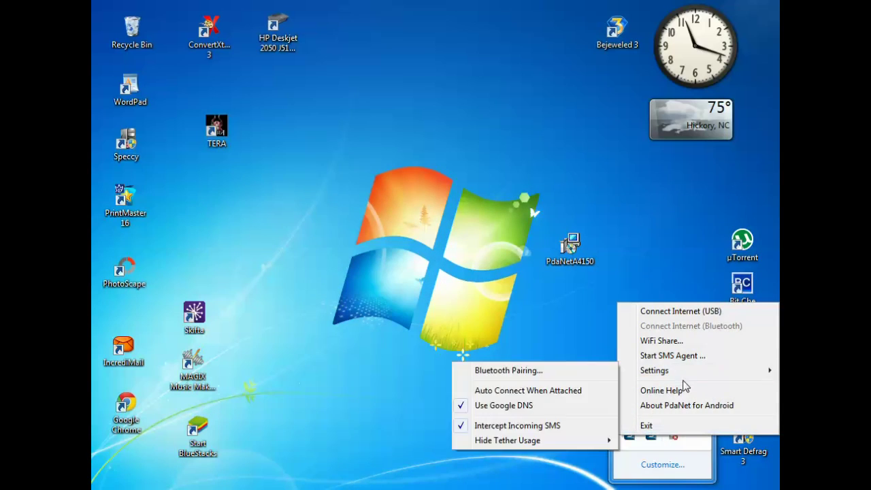
mouse_move(572, 443)
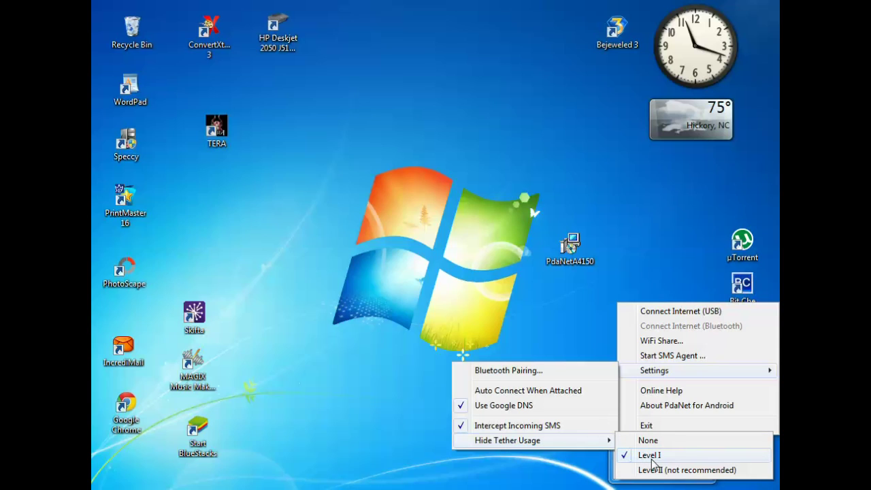
key(Escape)
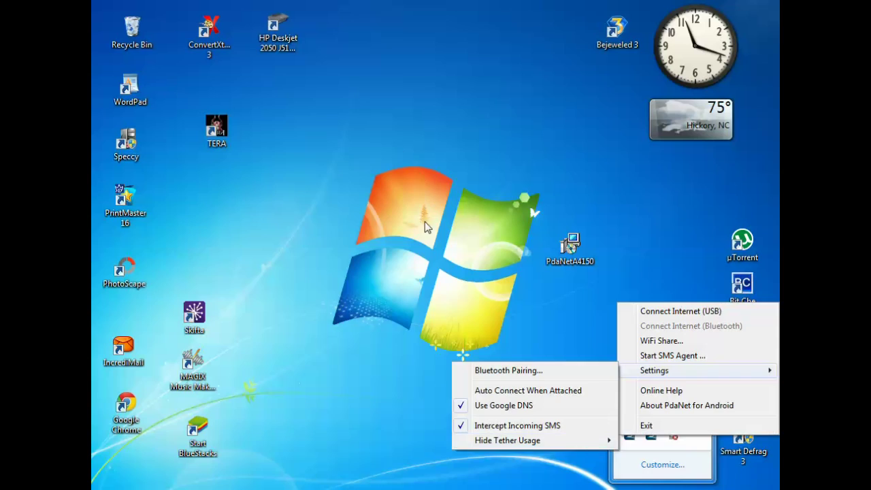
click(432, 306)
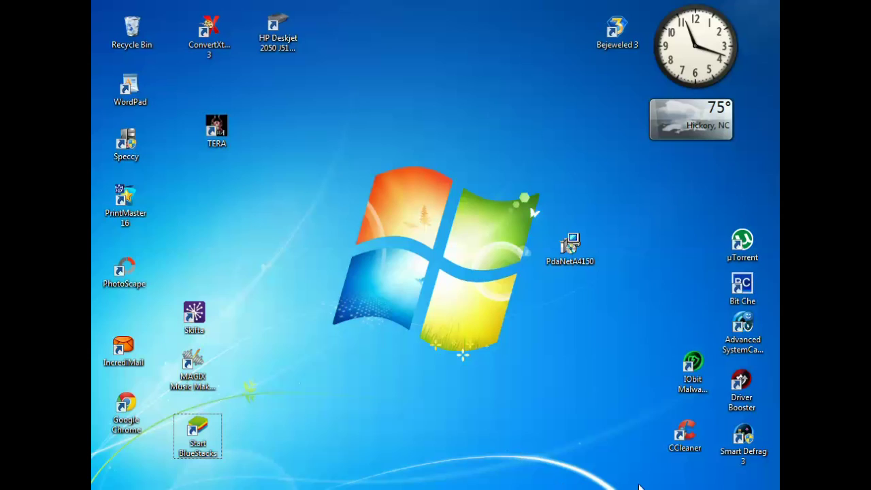
Reopen the PdaNet client's Hide Tether Usage choices for another look and close them without selecting a level.
click(662, 489)
right_click(672, 436)
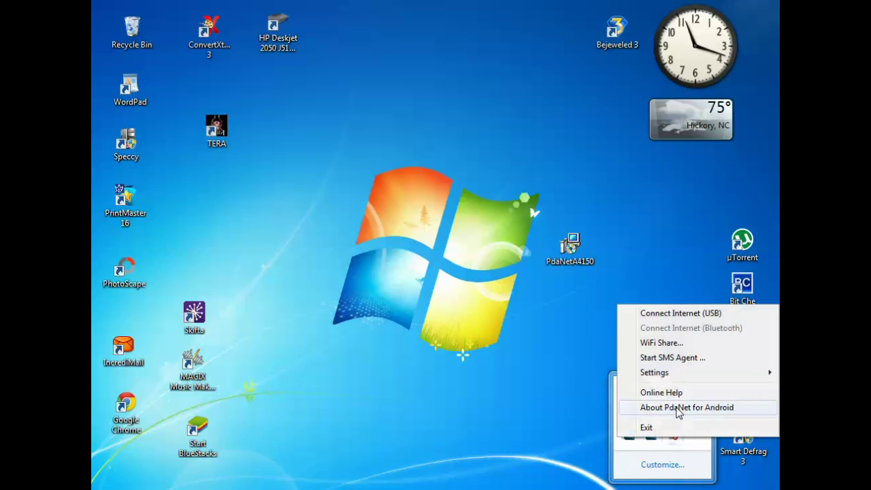
mouse_move(664, 379)
mouse_move(571, 444)
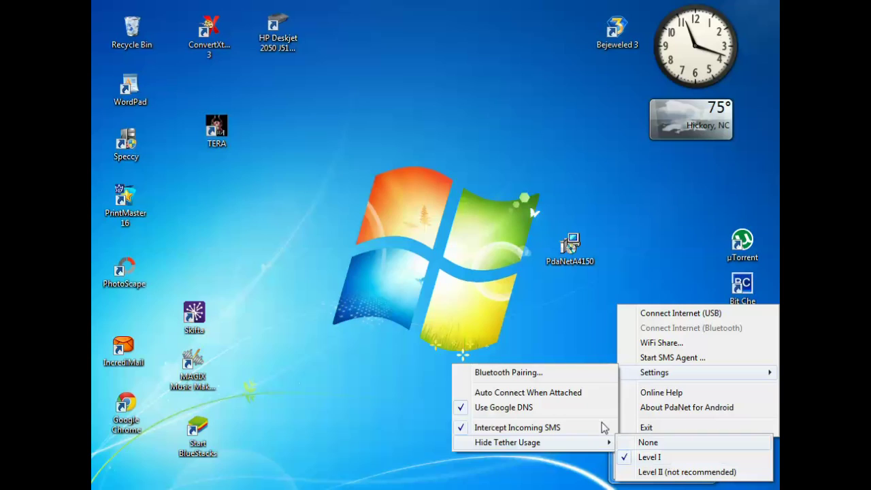
click(467, 249)
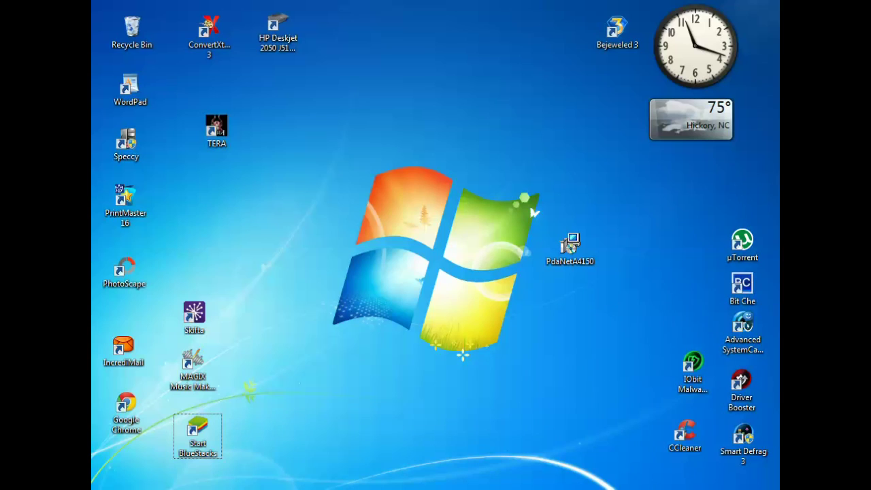